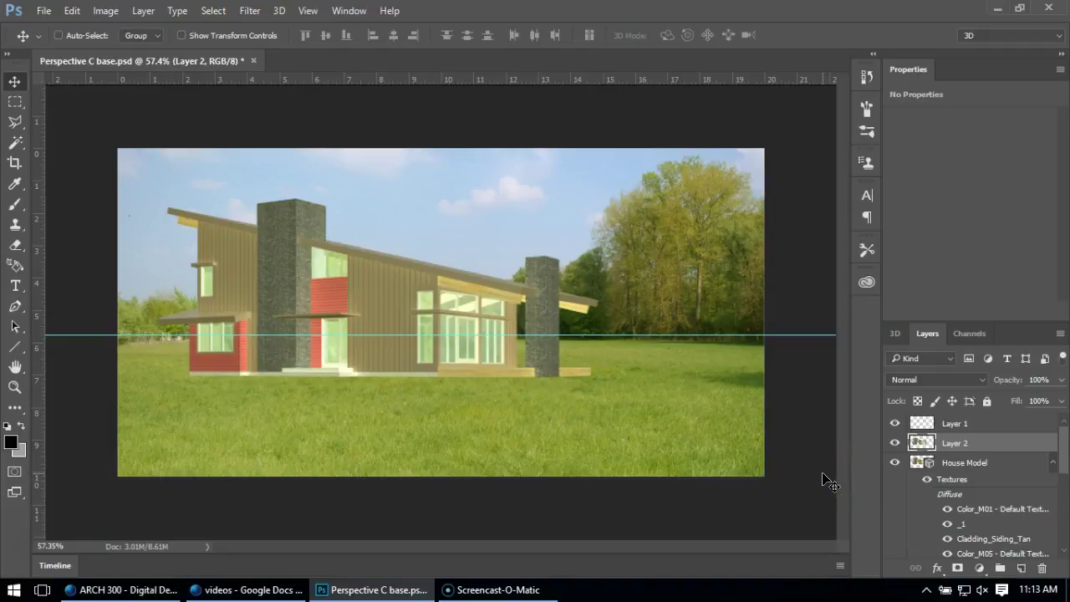
- Hide Layer 2 and enable Shadows in the House Model's 3D Scene properties
left_click(895, 445)
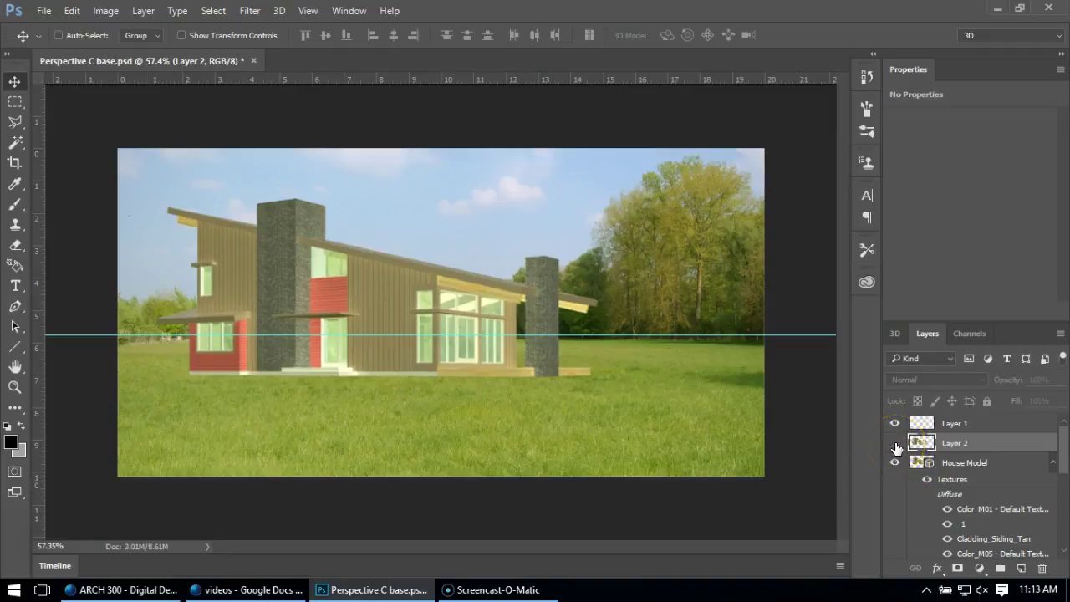
left_click(976, 465)
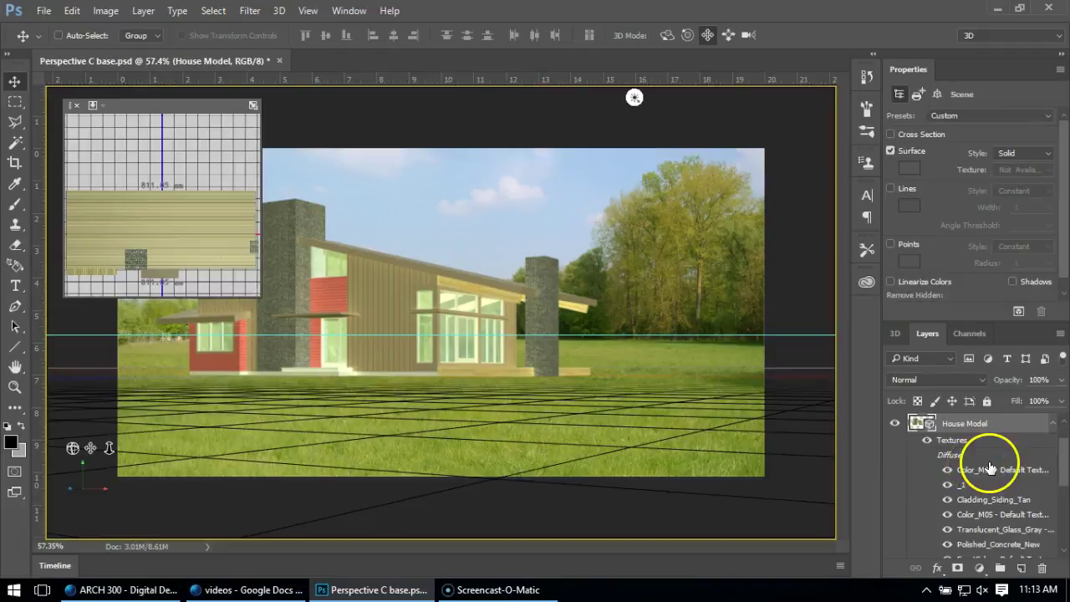
left_click(893, 334)
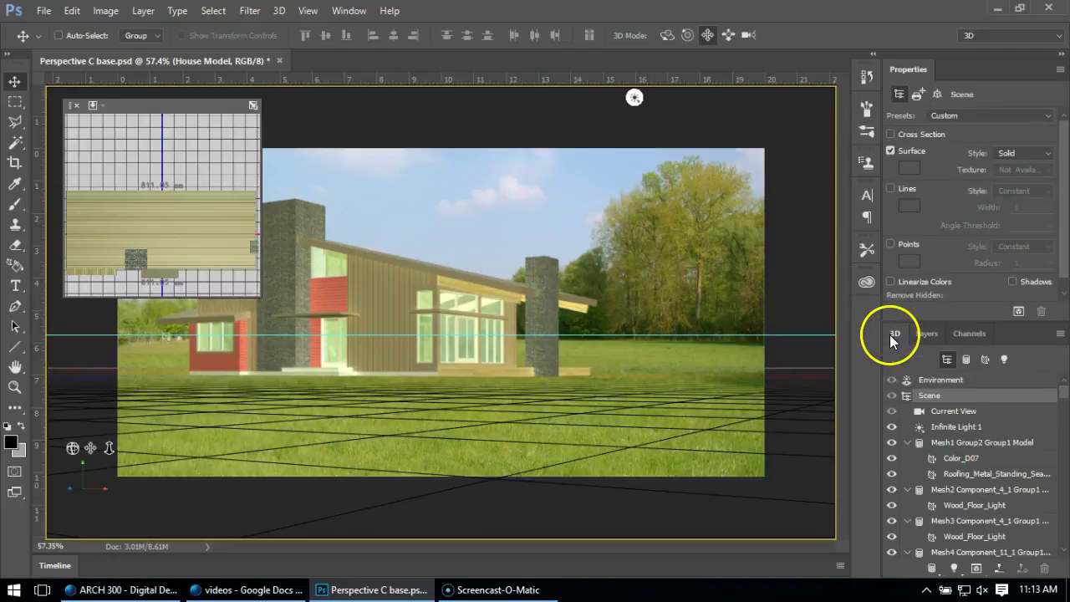
left_click(930, 396)
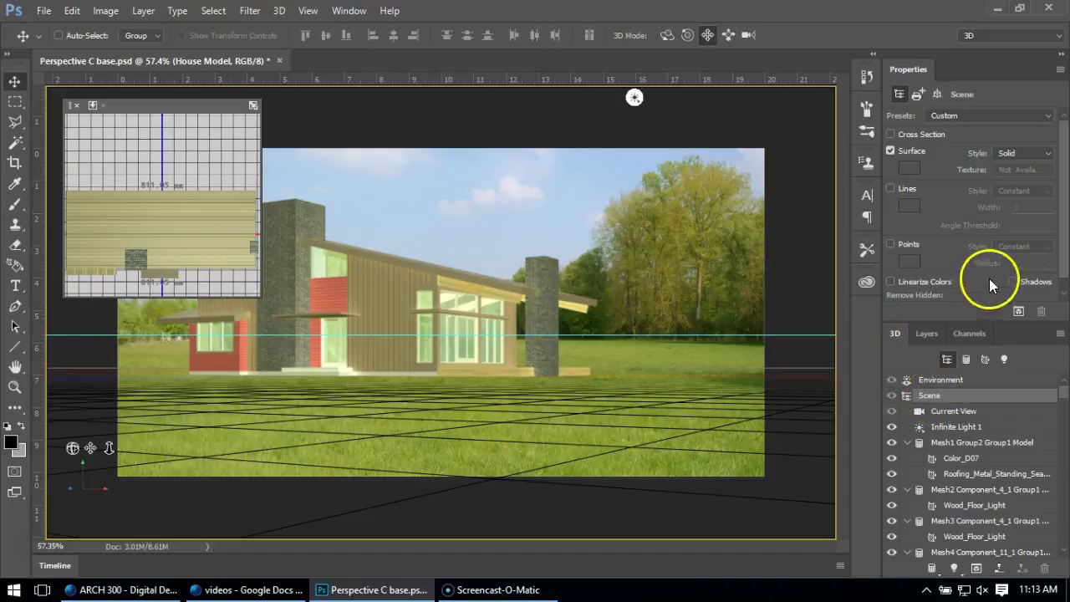
left_click(1012, 282)
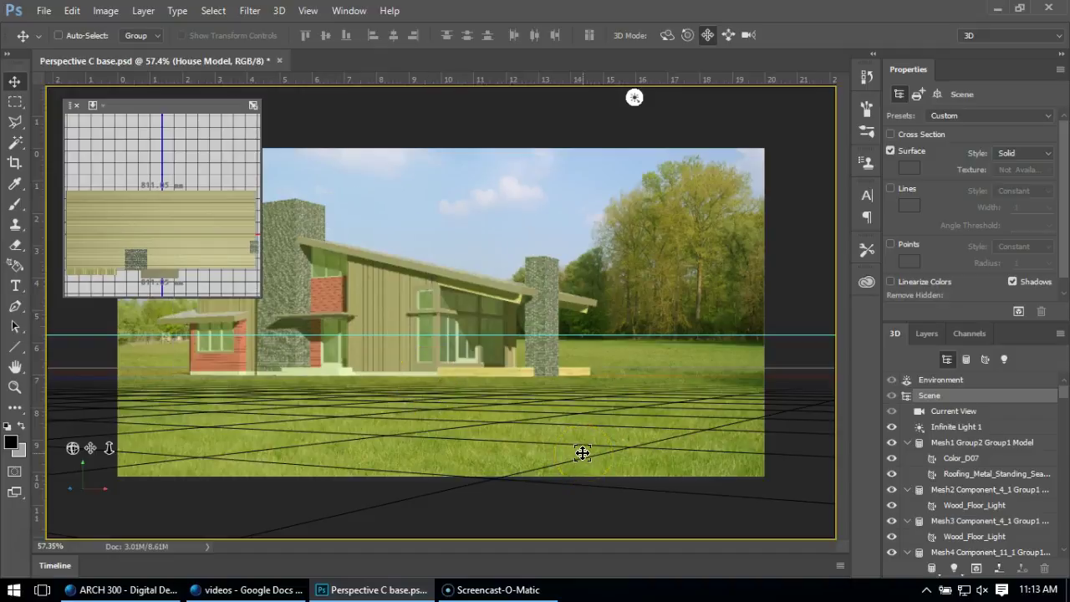
- Filter by Materials and hide Color_D07, Wood_Floor_Light, Brick_Antique_01, Translucent_Glass_Gray and Cladding_Siding_Tan
left_click(986, 363)
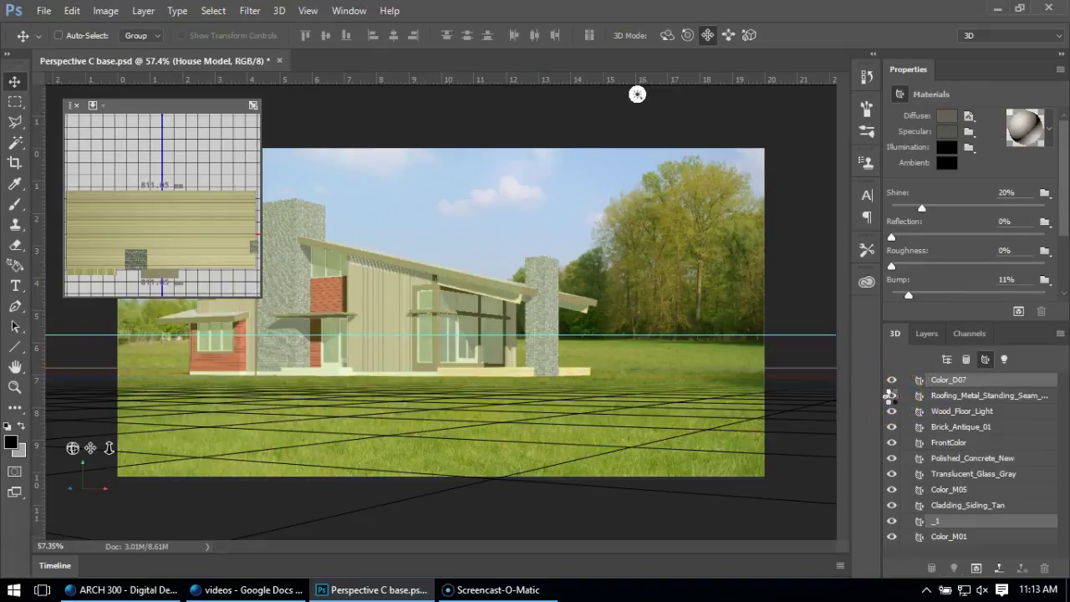
left_click(890, 395)
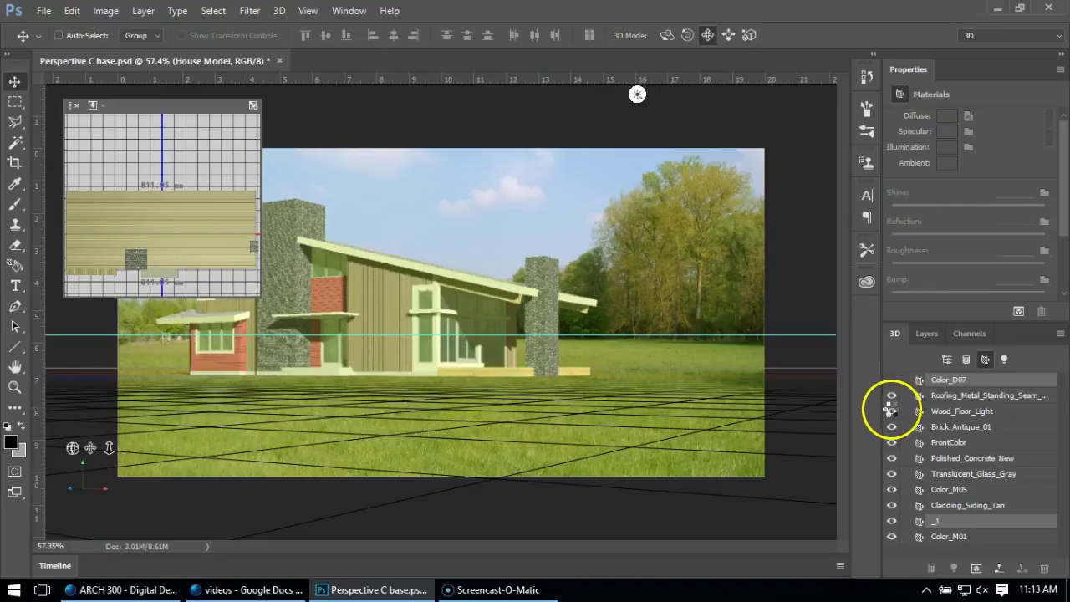
left_click(892, 411)
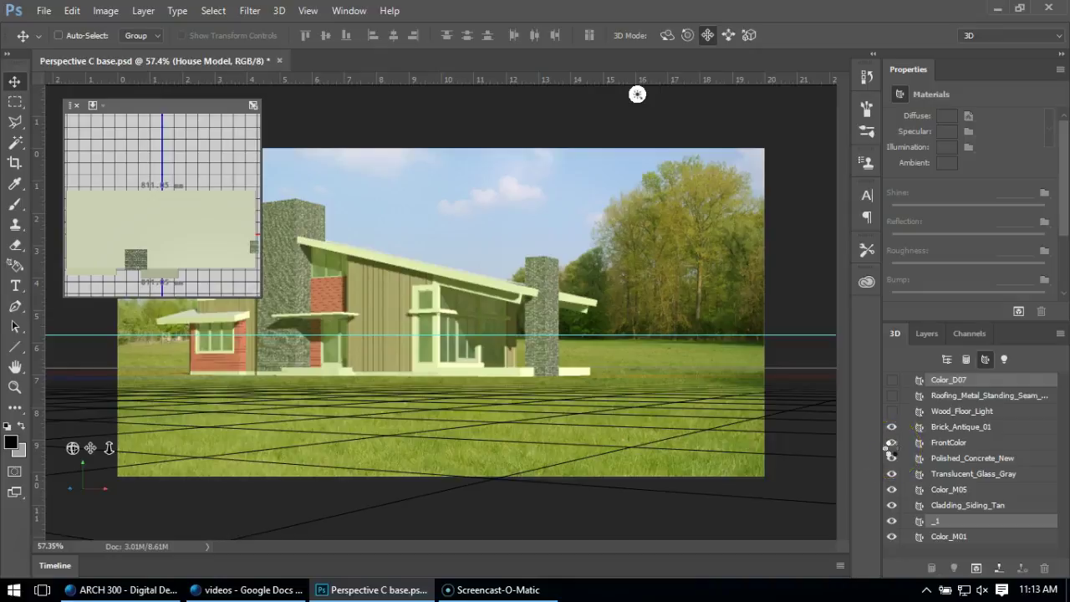
left_click(891, 446)
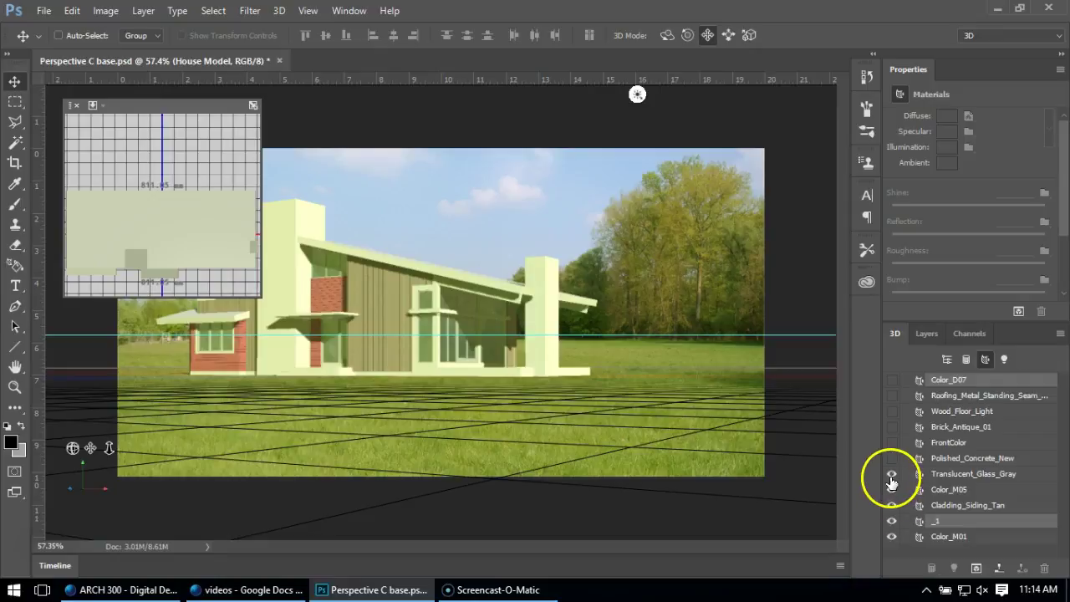
left_click(891, 521)
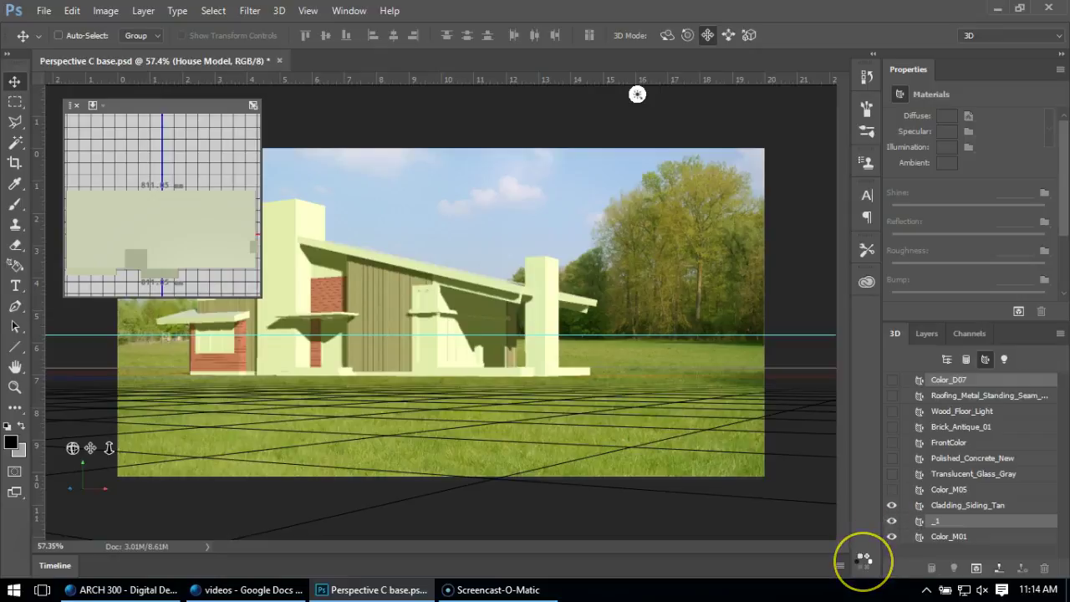
left_click(891, 505)
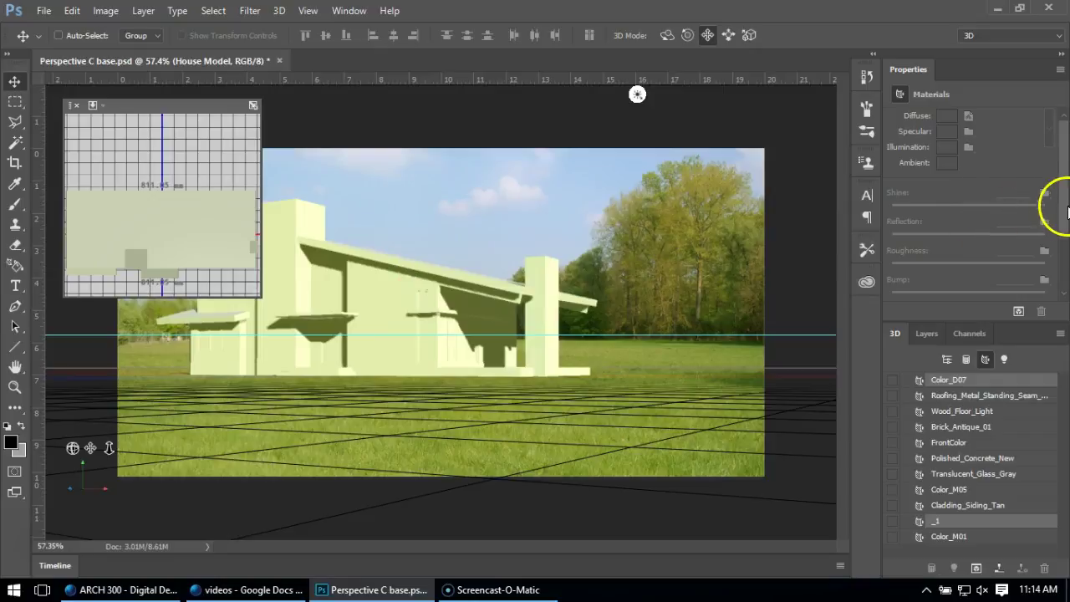
- Select the scene's Environment and set the IBL colour to a near-white tint
left_click(948, 359)
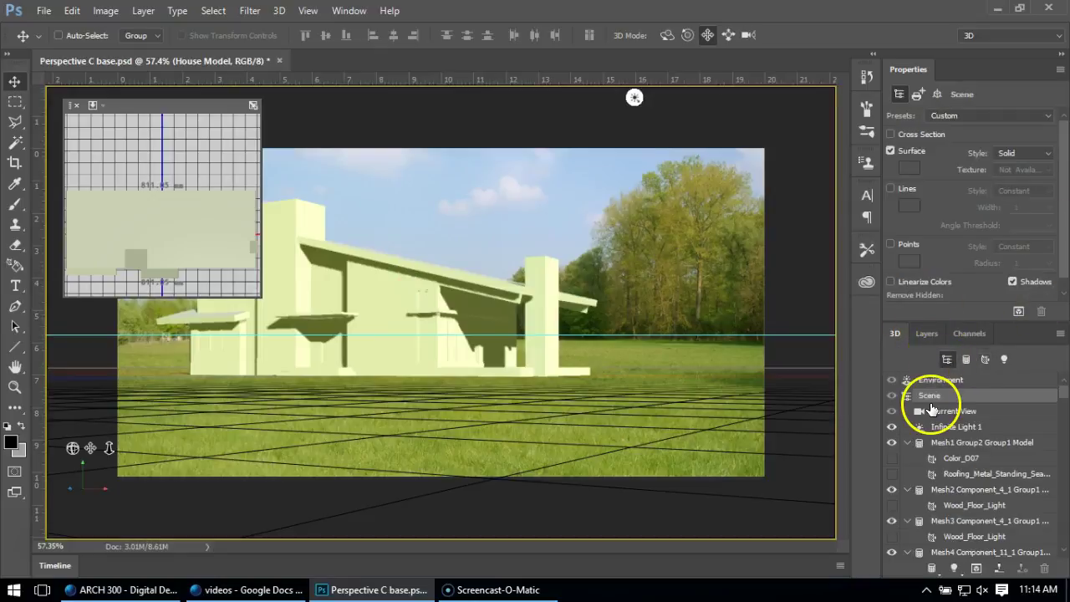
left_click(930, 381)
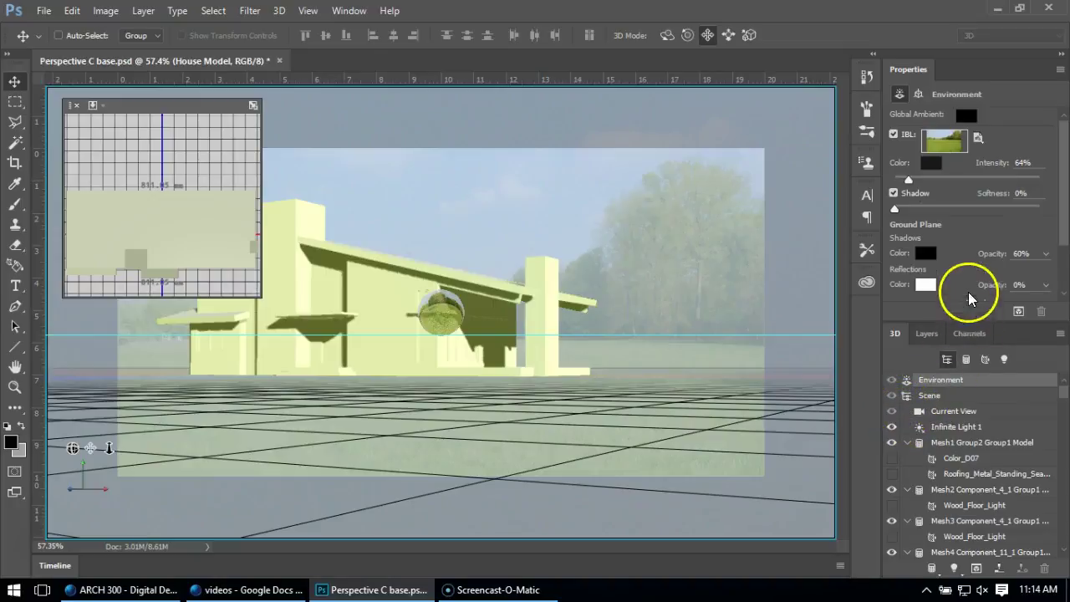
left_click(930, 162)
left_click(489, 329)
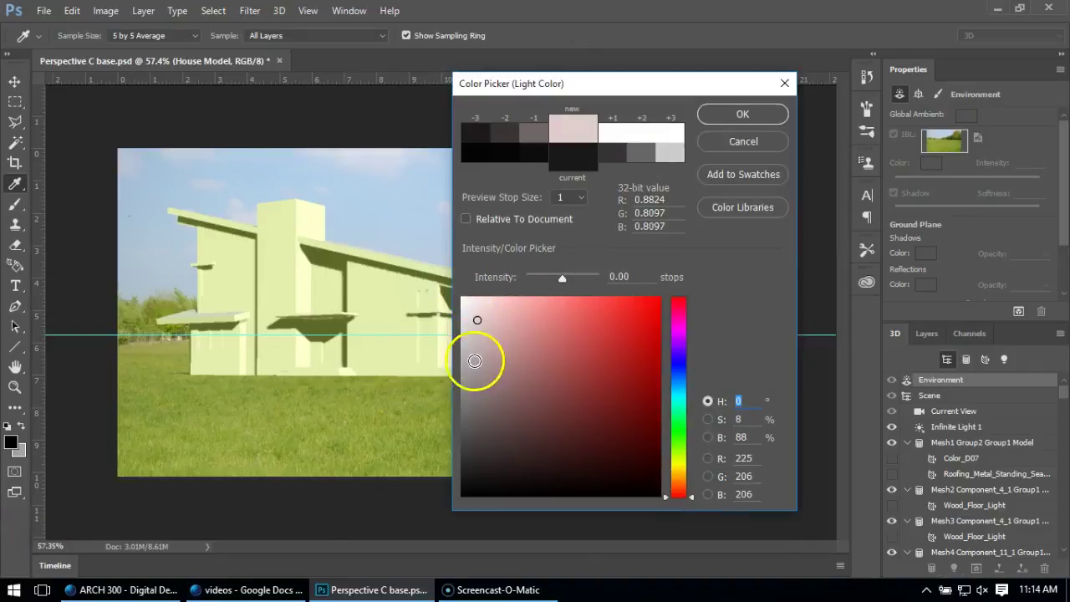
left_click(467, 317)
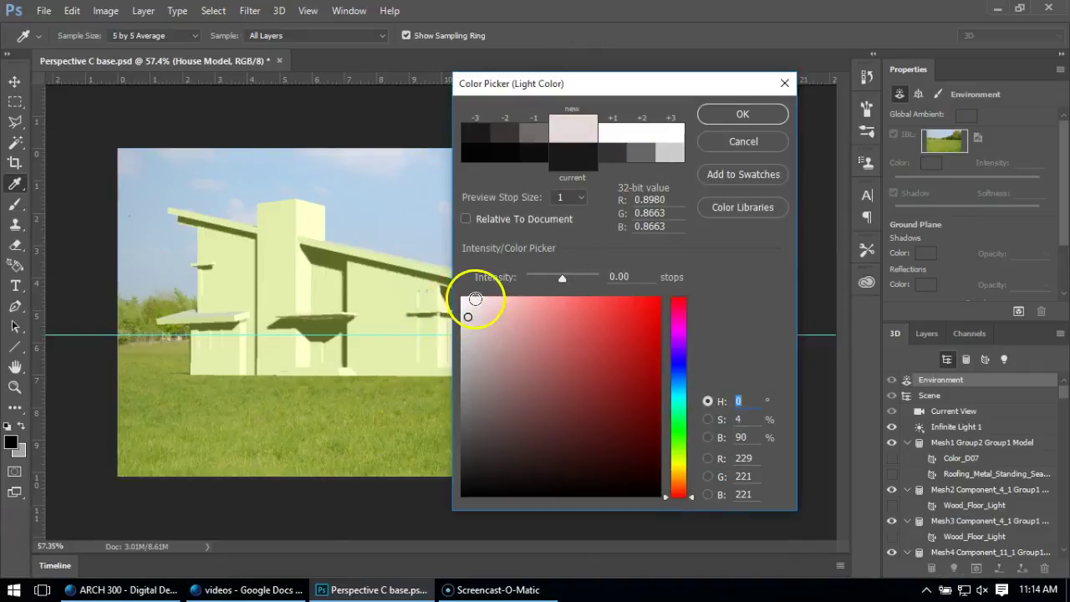
left_click(469, 300)
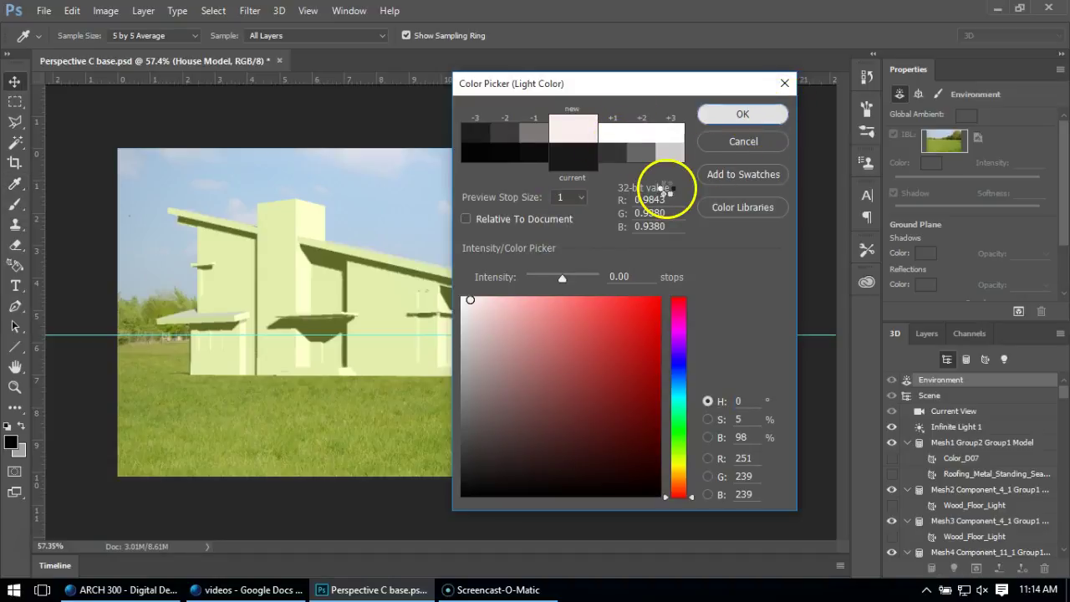
key("Return")
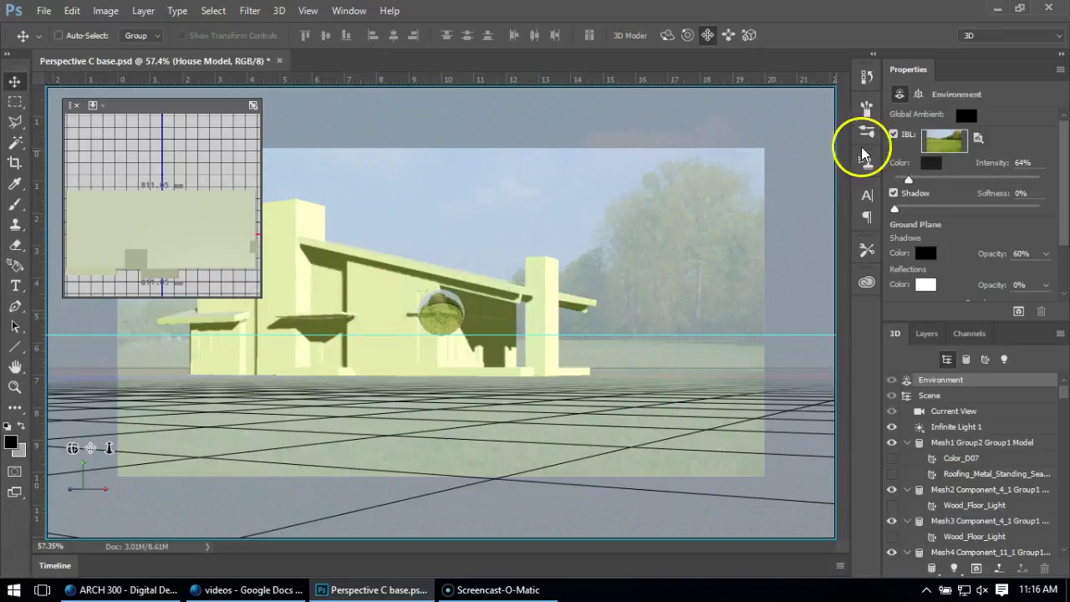
- Re-enable image-based lighting and reset the IBL to its default
left_click(973, 134)
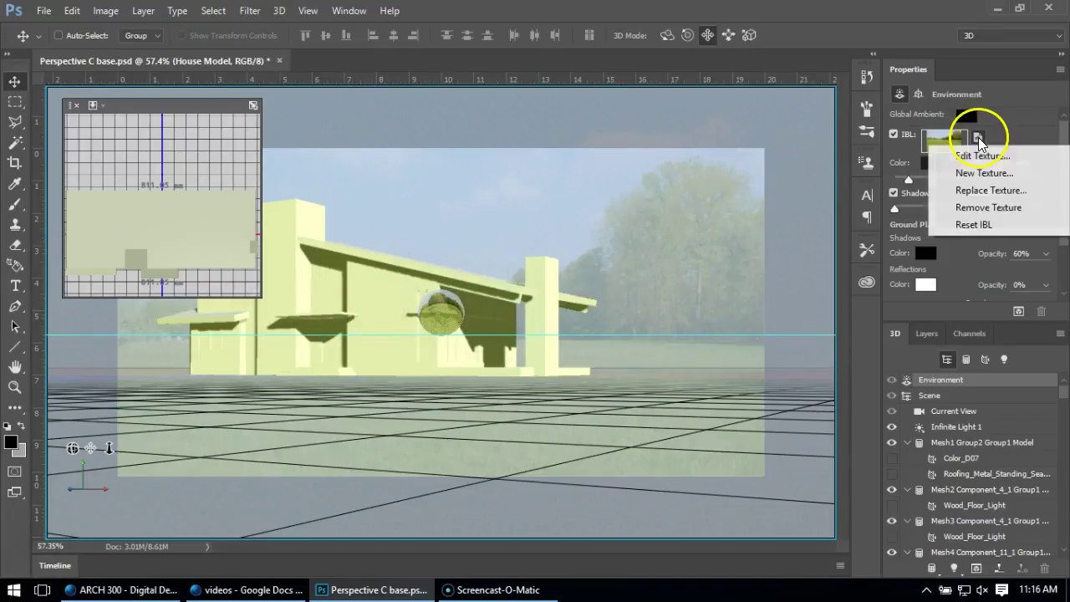
left_click(896, 140)
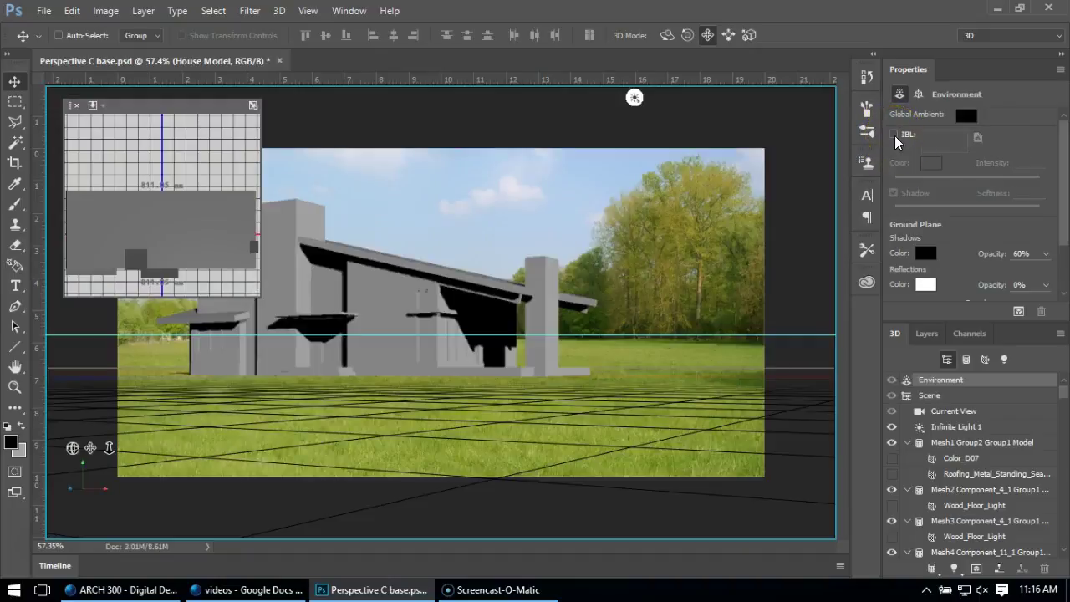
left_click(897, 140)
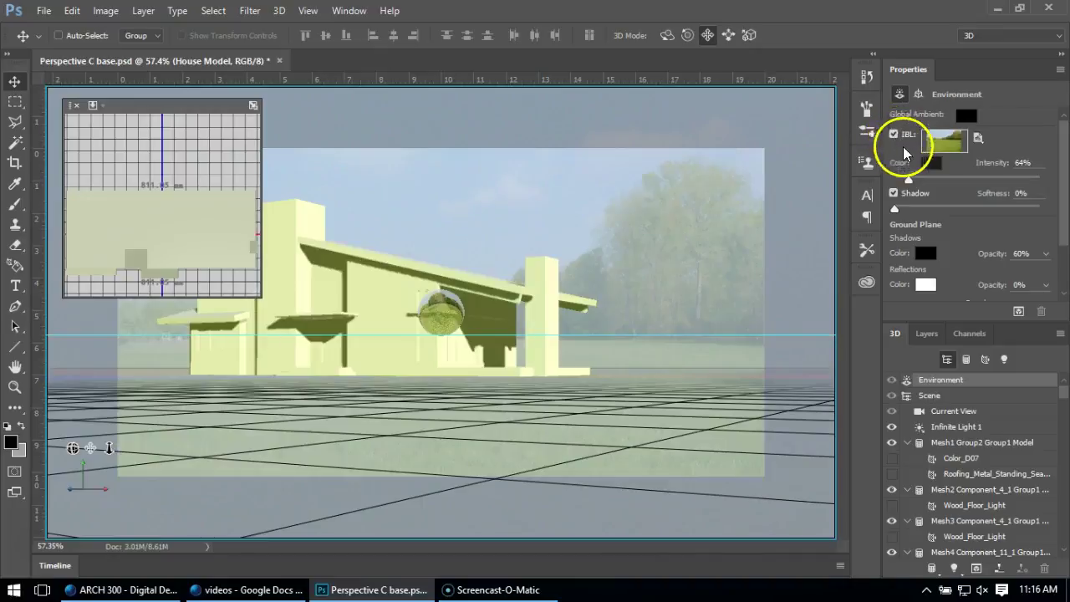
left_click(978, 138)
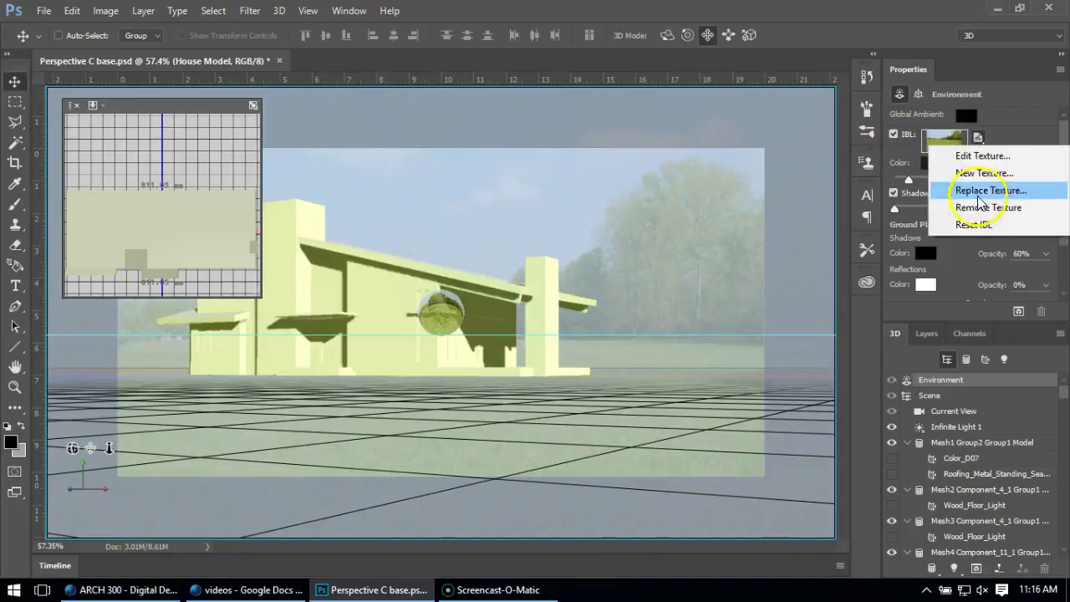
left_click(979, 224)
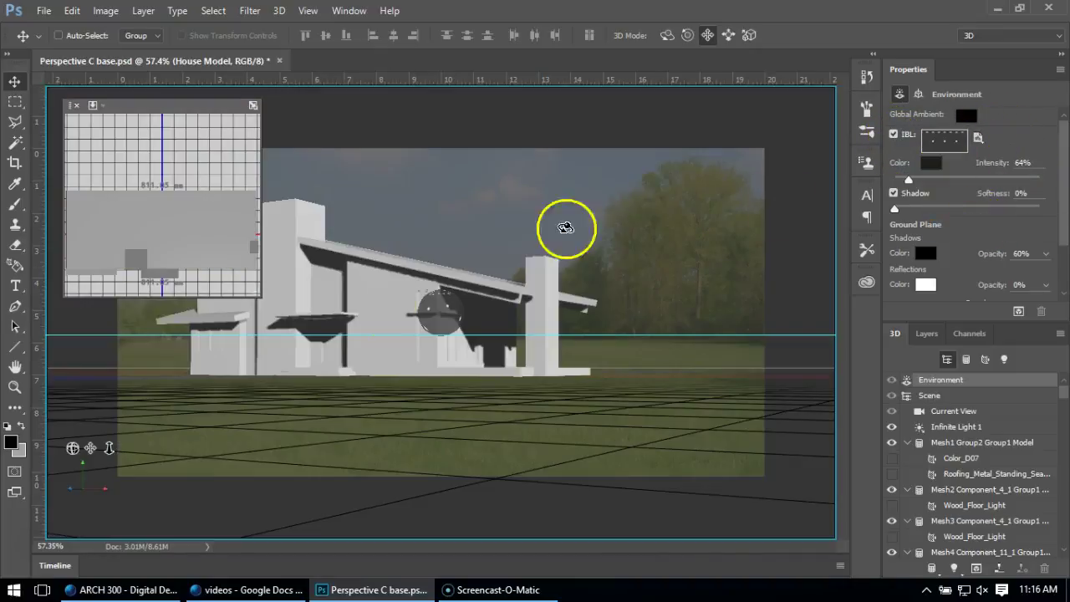
- Rotate the environment light around the house and raise IBL intensity to 129%
left_click_drag(392, 327, 466, 323)
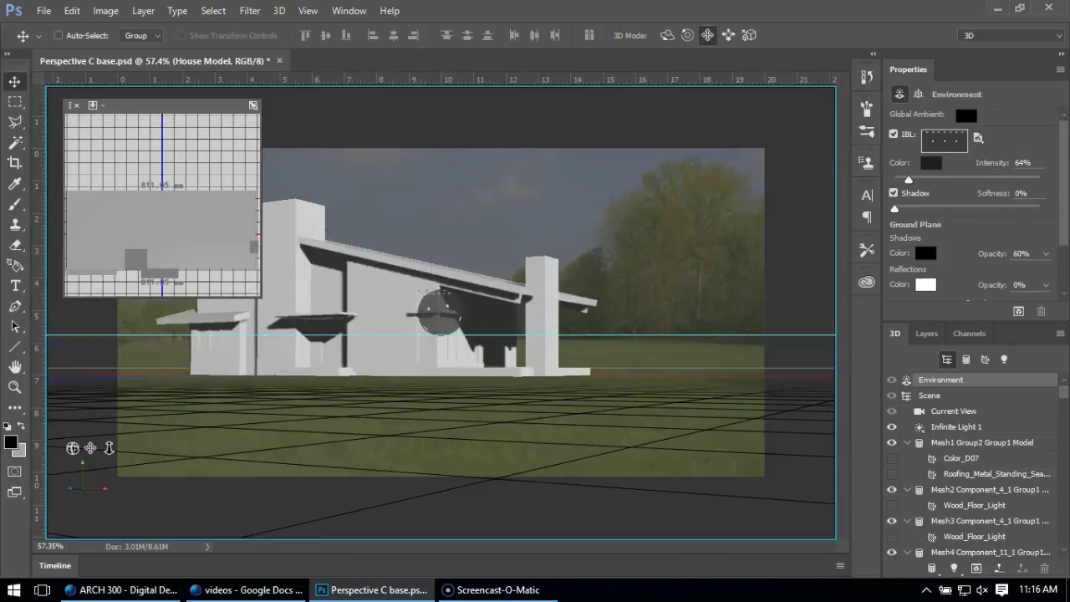
left_click(912, 204)
left_click_drag(909, 179, 922, 180)
left_click_drag(698, 246, 636, 348)
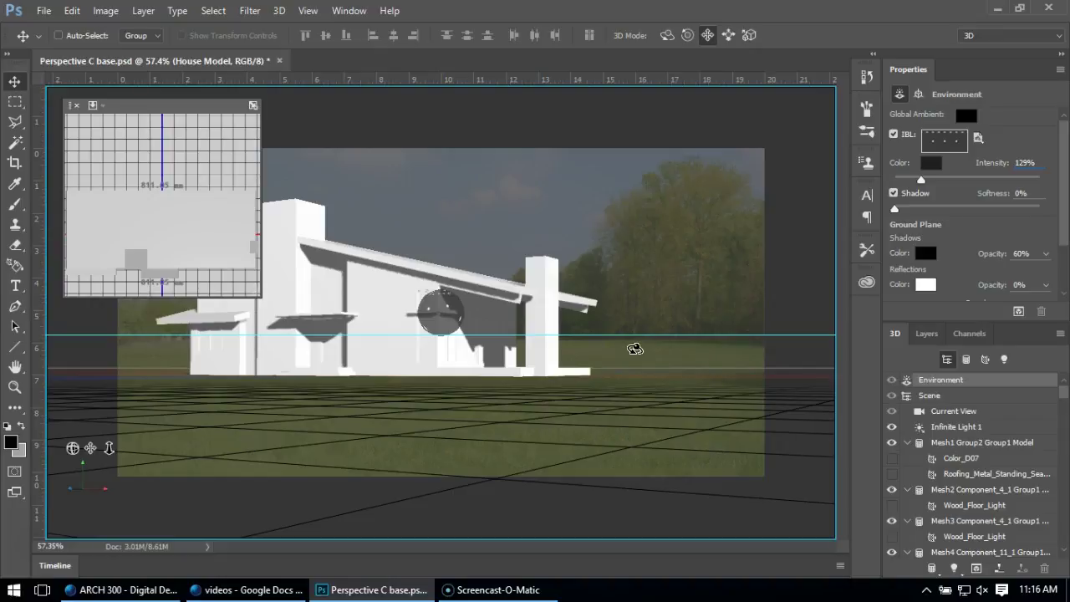
mouse_move(513, 264)
left_mouse_down()
mouse_move(699, 306)
mouse_move(678, 290)
mouse_move(979, 323)
mouse_move(908, 371)
mouse_move(889, 406)
mouse_move(902, 424)
mouse_move(907, 417)
left_mouse_up()
- Render the white, shadowed house scene and wait for it to finish
left_click(1017, 312)
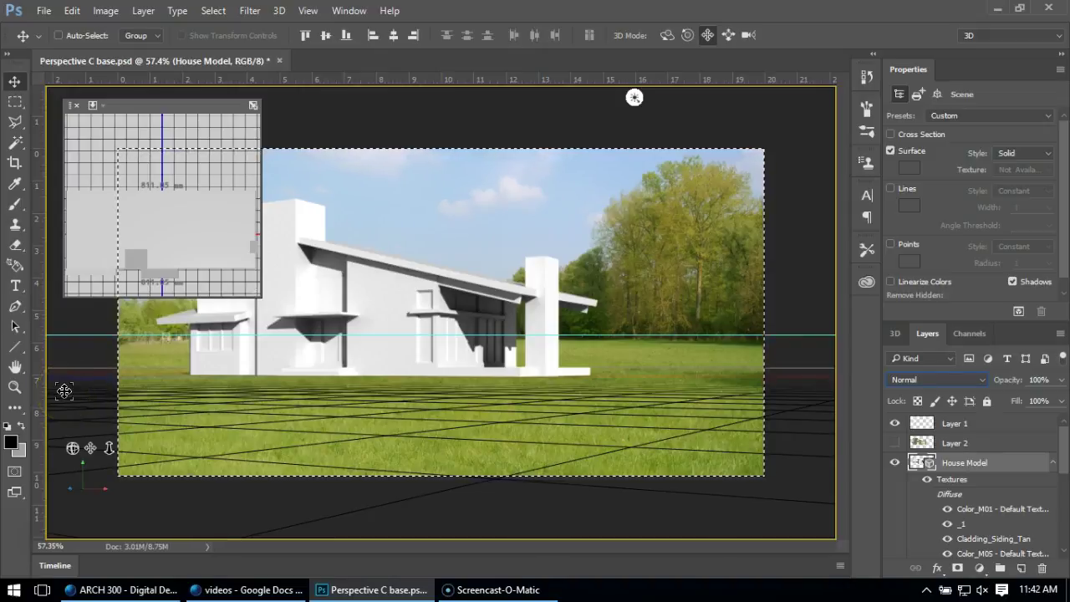
left_click_drag(83, 411, 89, 418)
- Paste the render as Layer 3 and align it exactly over the house model
key("ctrl+v")
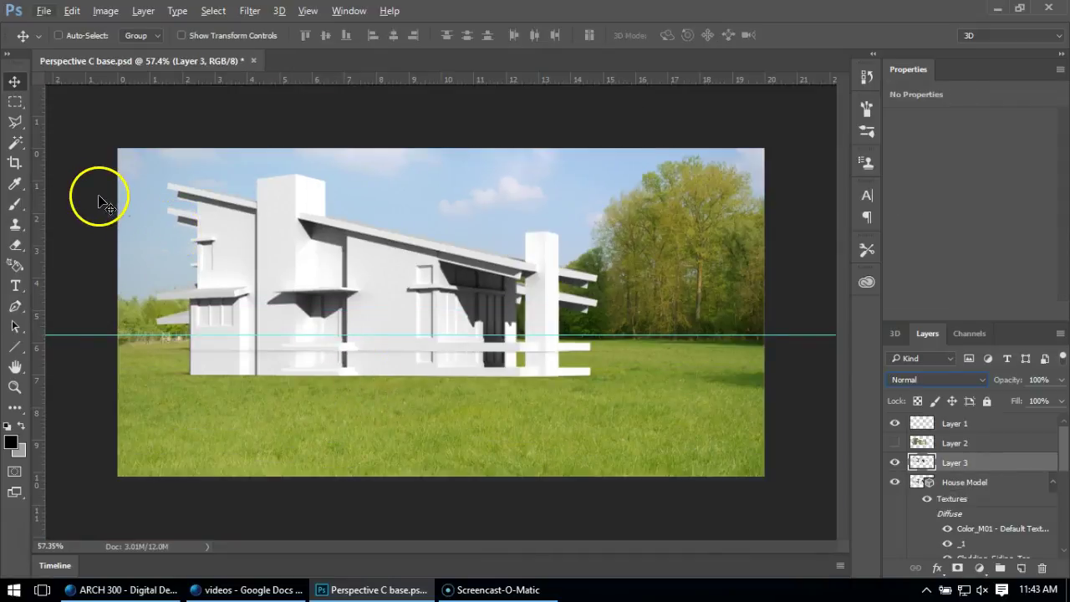
mouse_move(215, 227)
left_mouse_down()
mouse_move(231, 239)
mouse_move(216, 241)
left_mouse_up()
scroll(201, 227, "up", 3)
scroll(76, 154, "up", 2)
scroll(430, 284, "down", 2)
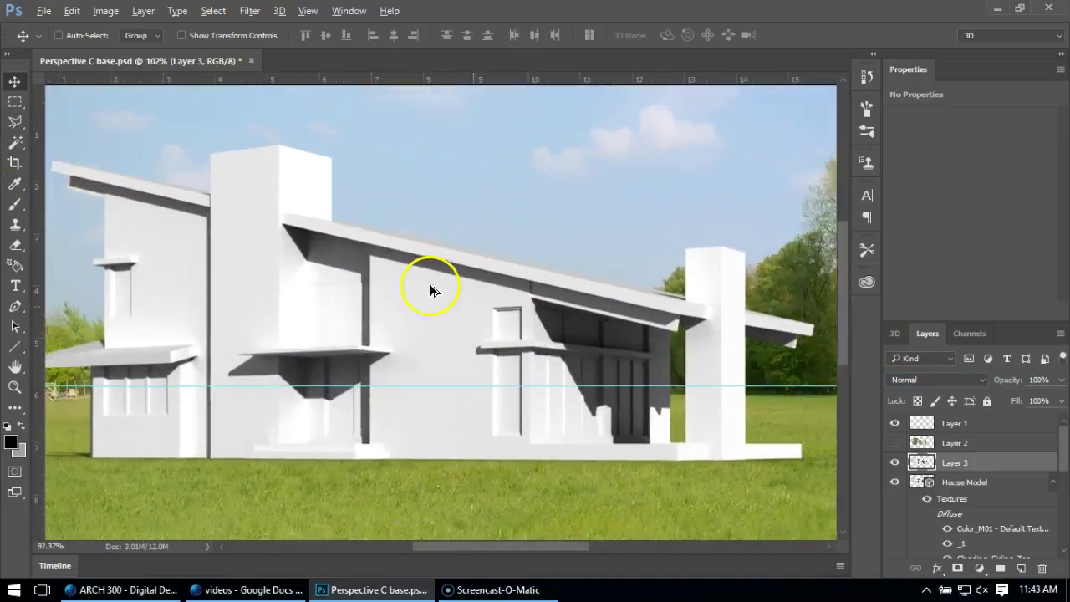
mouse_move(172, 226)
left_mouse_down()
mouse_move(201, 245)
mouse_move(190, 253)
mouse_move(187, 243)
left_mouse_up()
scroll(96, 175, "up", 1)
scroll(96, 175, "up", 4)
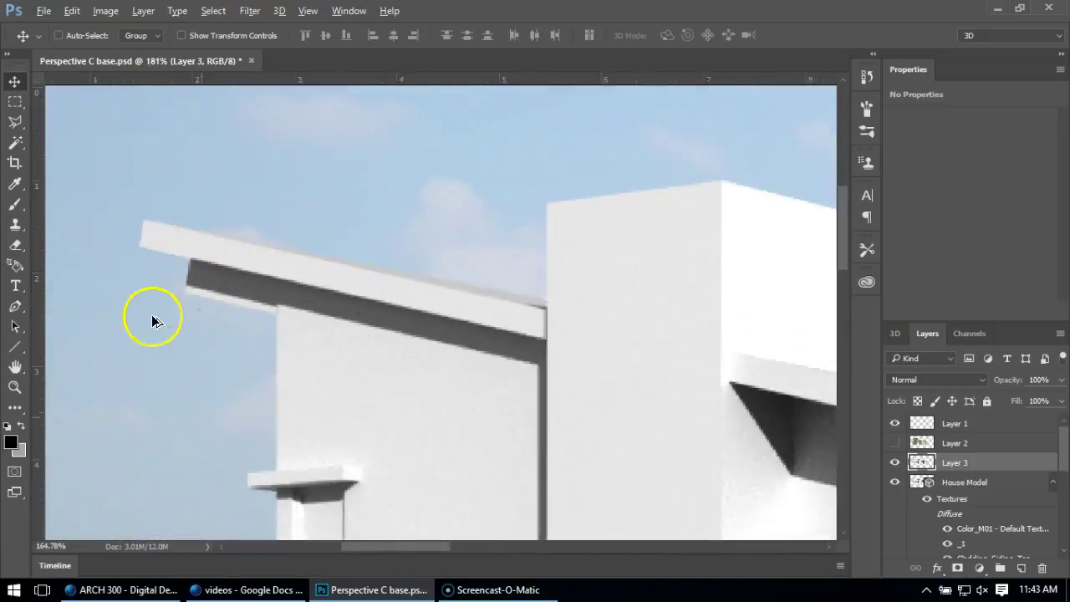
scroll(377, 347, "down", 5)
scroll(377, 347, "up", 2)
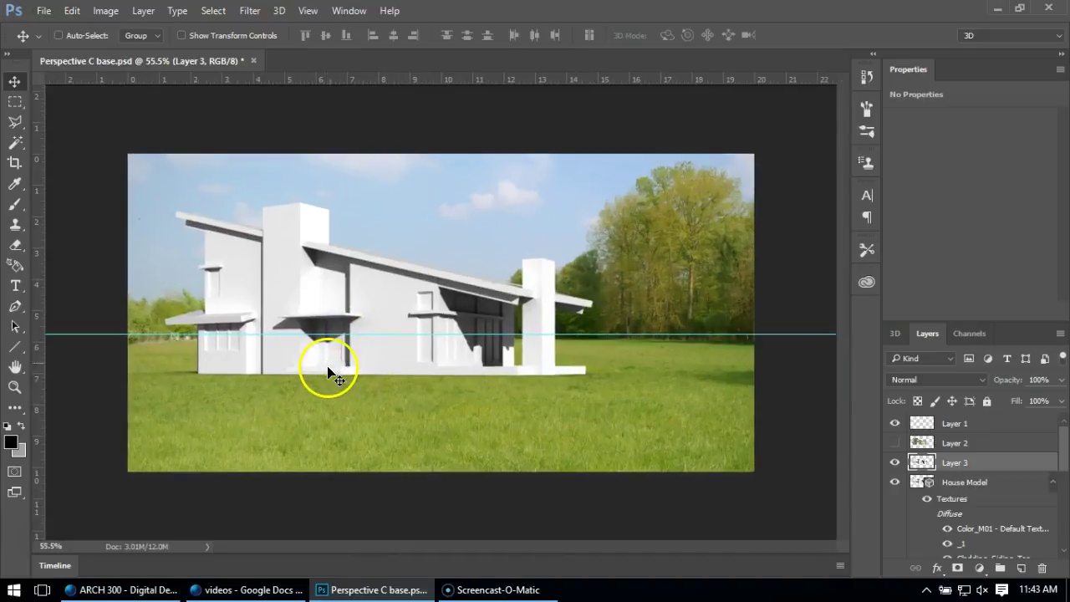
- Show Layer 2, move it beneath Layer 3, and rename Layer 3 'shadow'
left_click(896, 443)
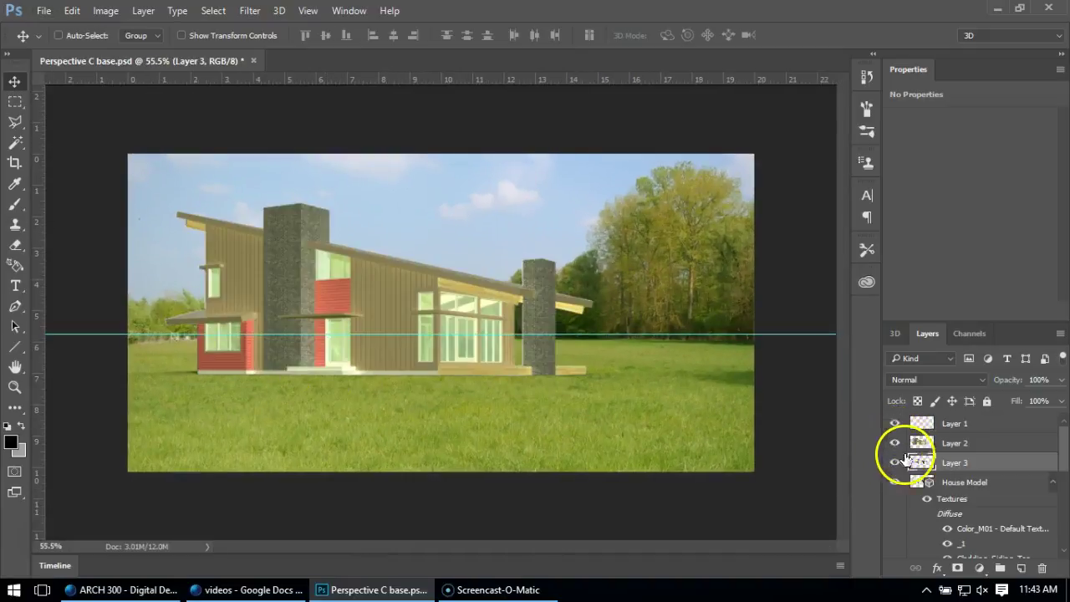
mouse_move(966, 447)
left_mouse_down()
mouse_move(967, 471)
mouse_move(969, 430)
left_mouse_up()
double_click(958, 445)
type("shadow")
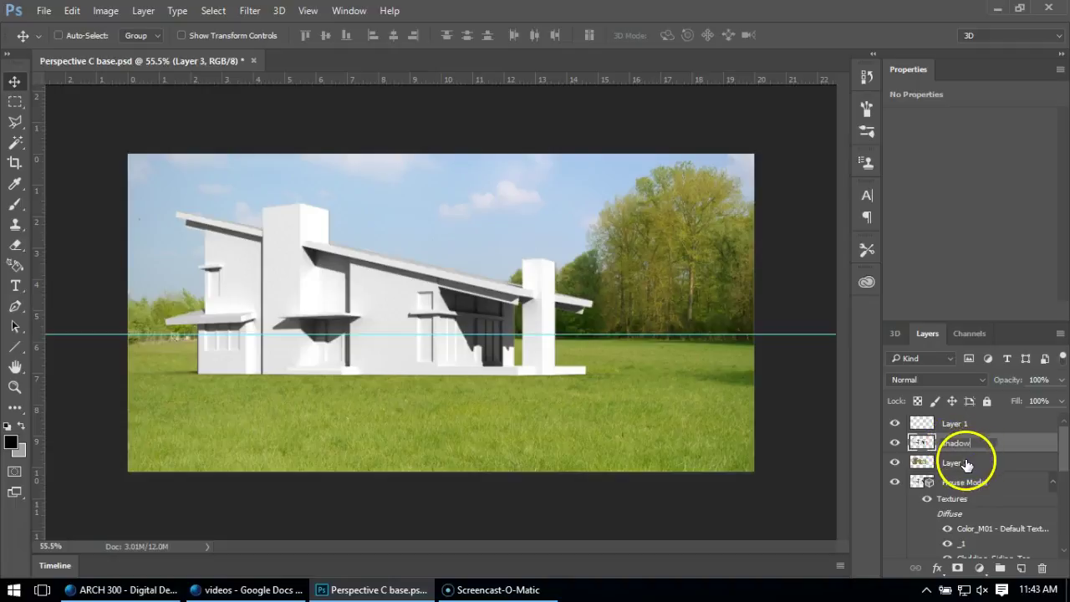
left_click(964, 466)
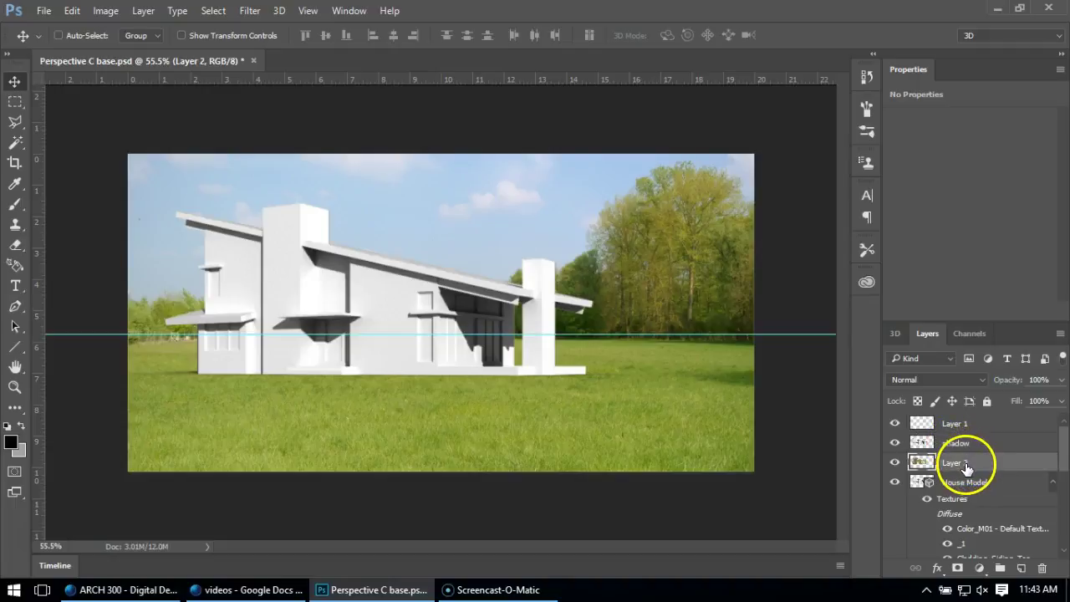
- Rename Layer 2 to 'material' and select the shadow layer
double_click(965, 466)
type("material")
left_click(1019, 457)
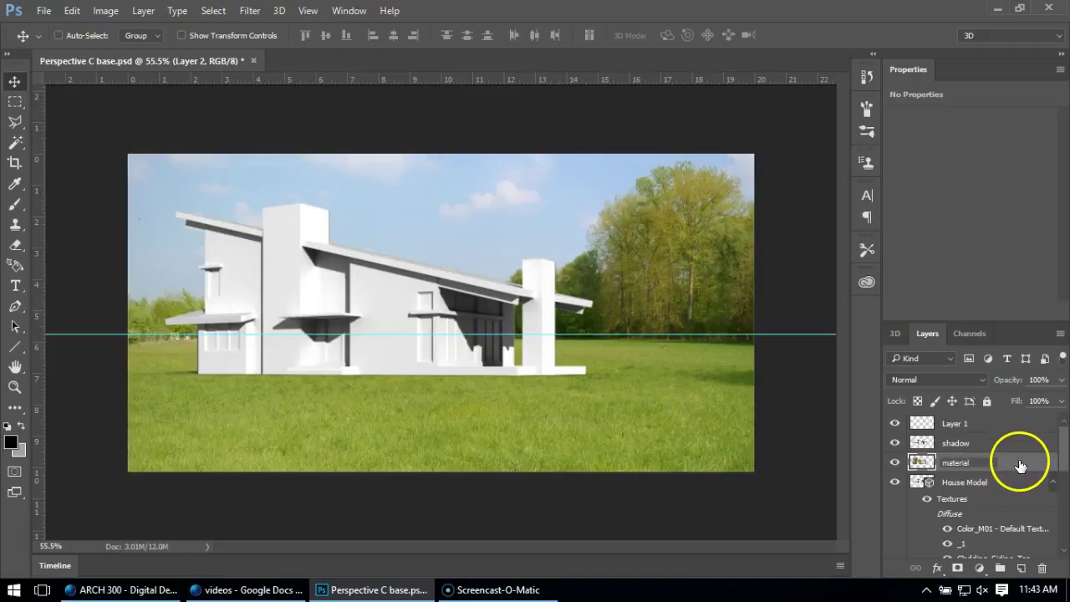
left_click(1003, 443)
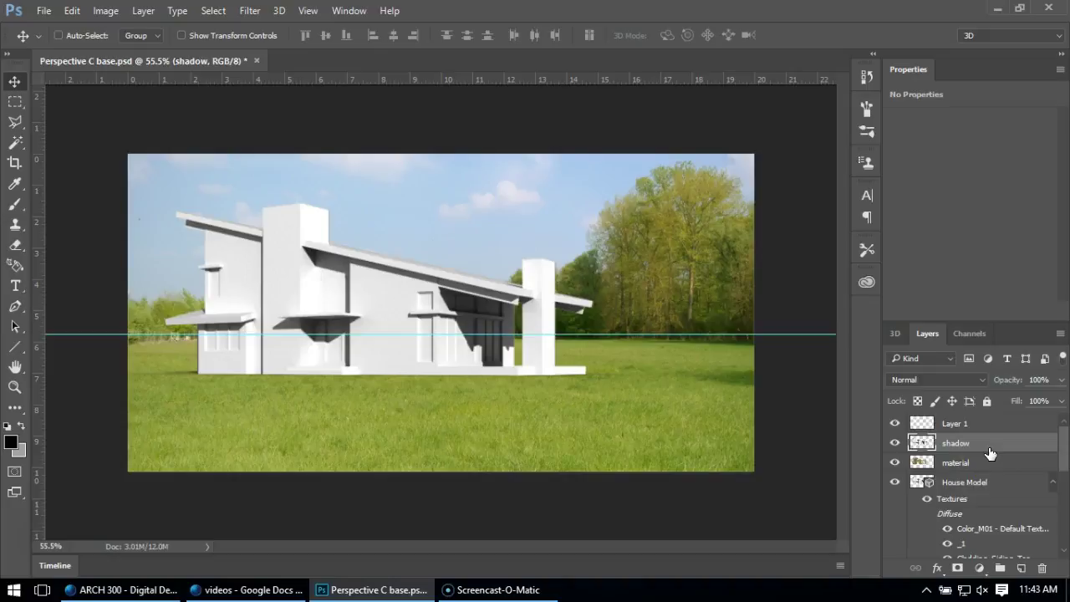
- Set the shadow layer's blend mode to Multiply
left_click(991, 453)
left_click(984, 379)
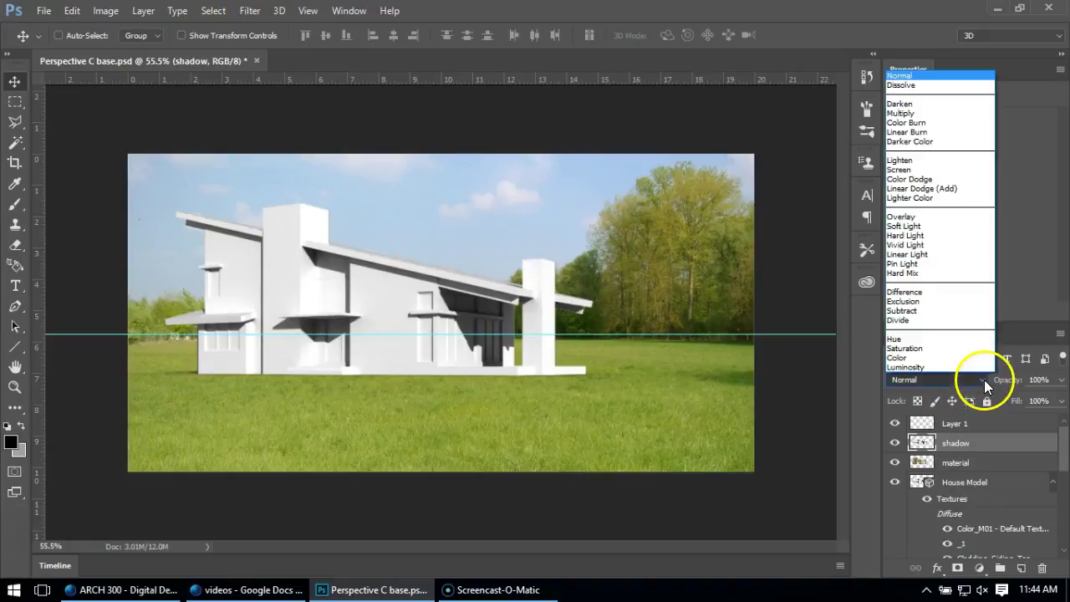
left_click(933, 114)
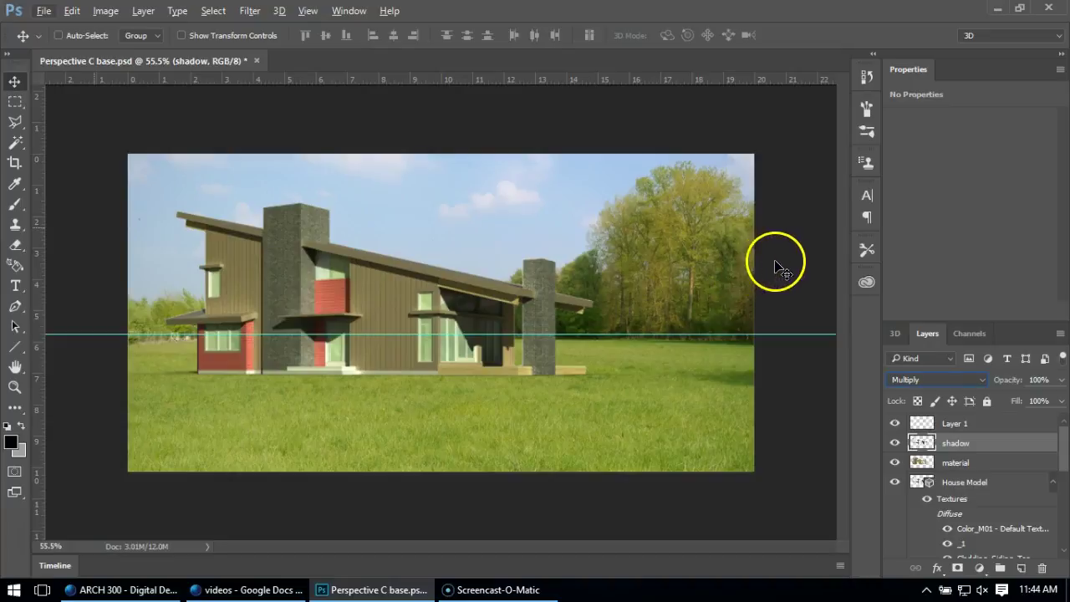
scroll(229, 241, "up", 2)
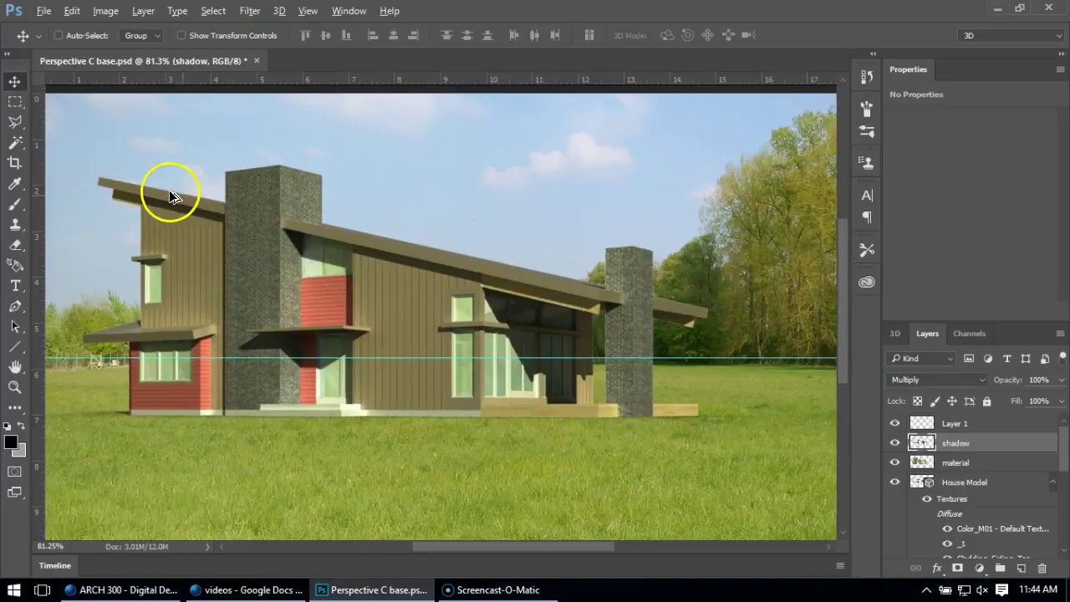
scroll(169, 196, "up", 1)
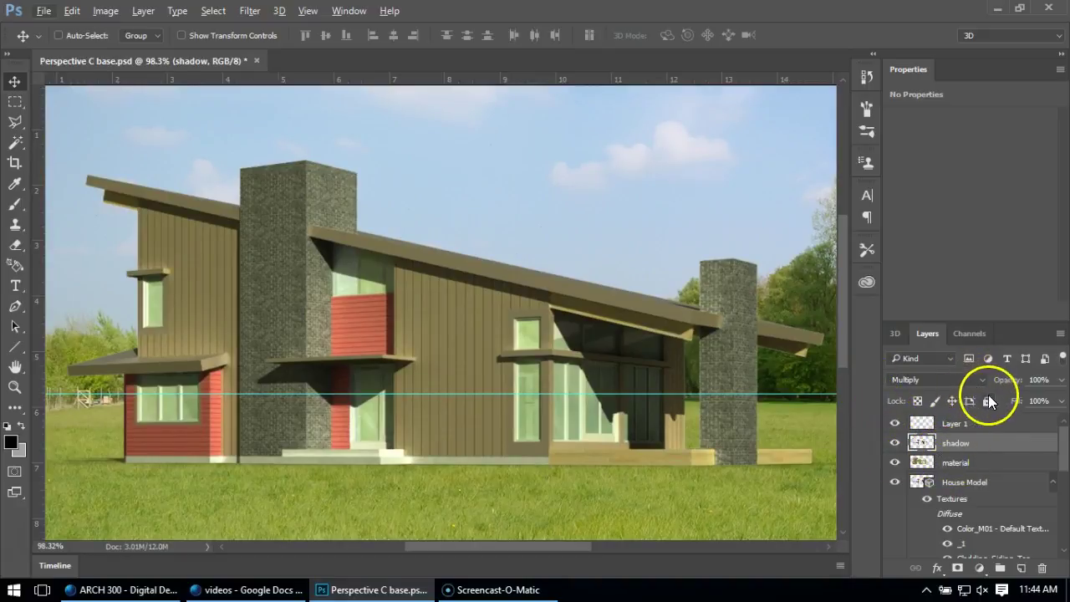
left_click(1060, 380)
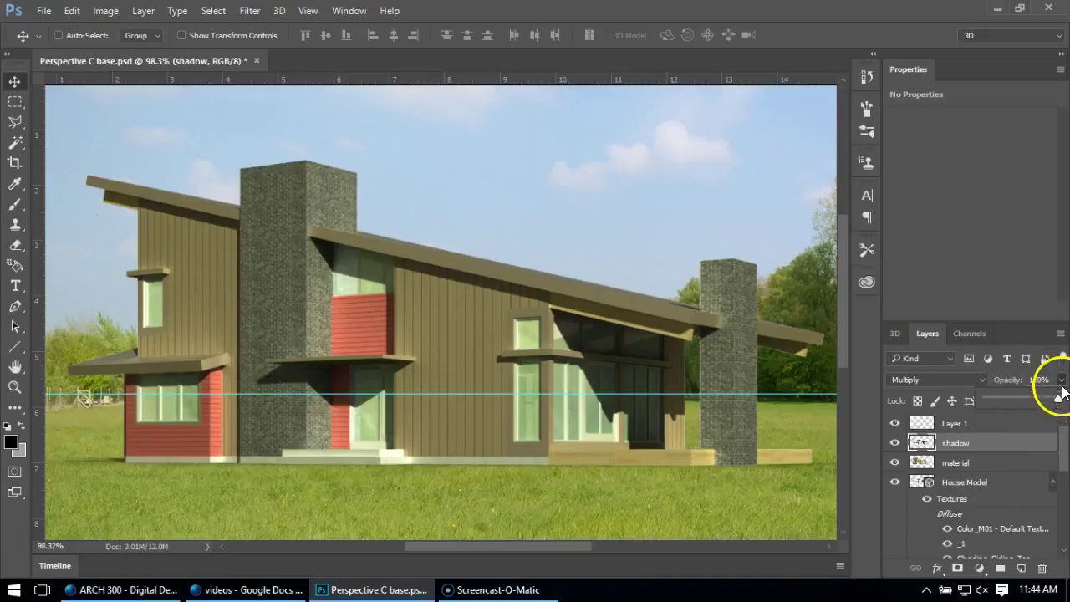
left_click_drag(1057, 400, 1027, 398)
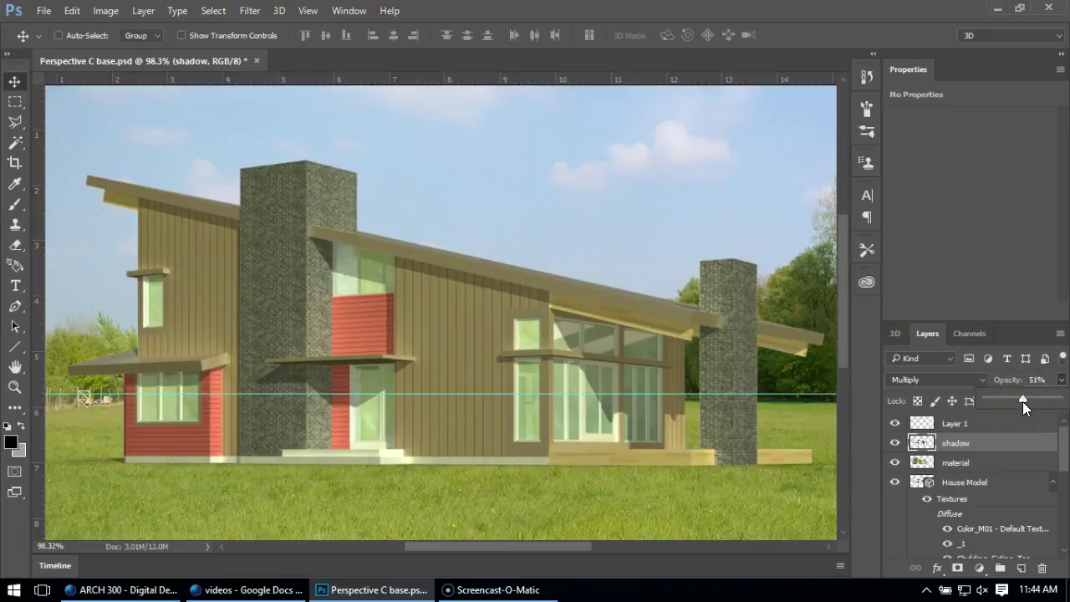
left_click_drag(1026, 401, 1058, 399)
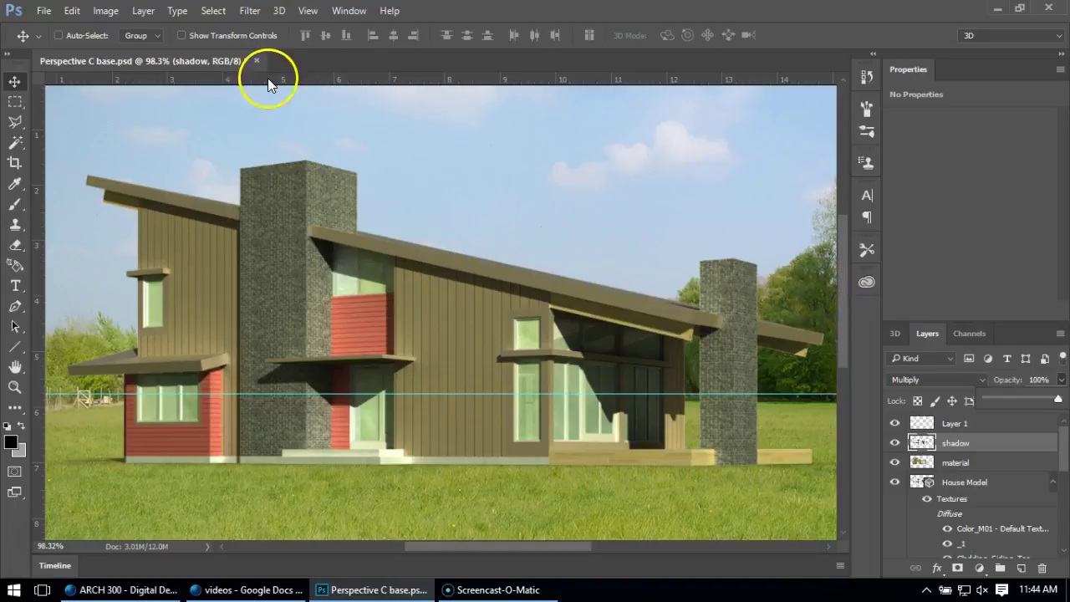
- Apply Brightness/Contrast to the shadow layer with brightness 2 and contrast 100
left_click(108, 11)
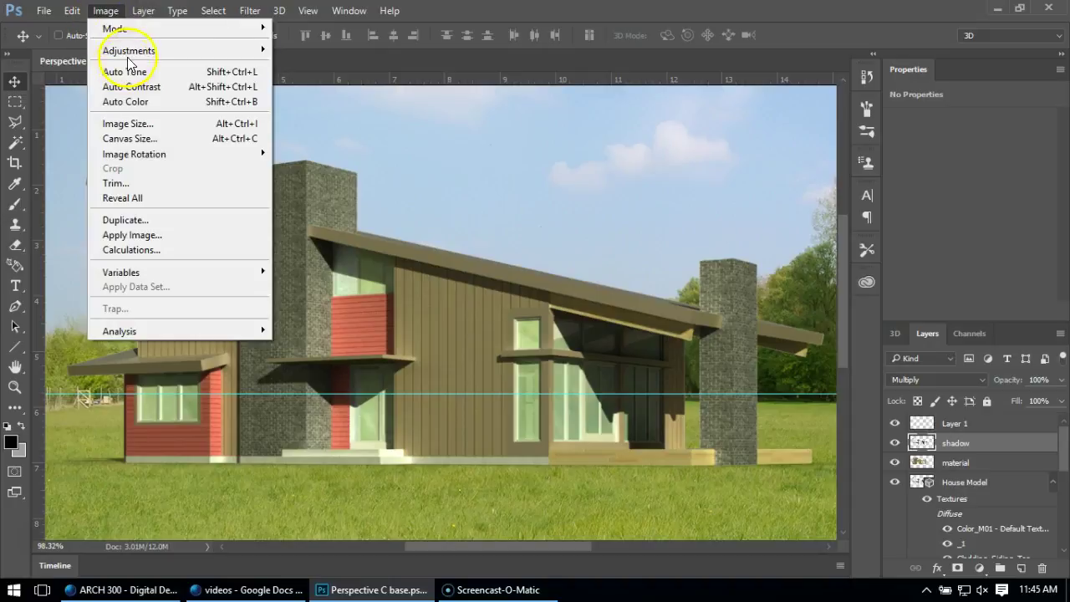
mouse_move(127, 51)
left_click(289, 50)
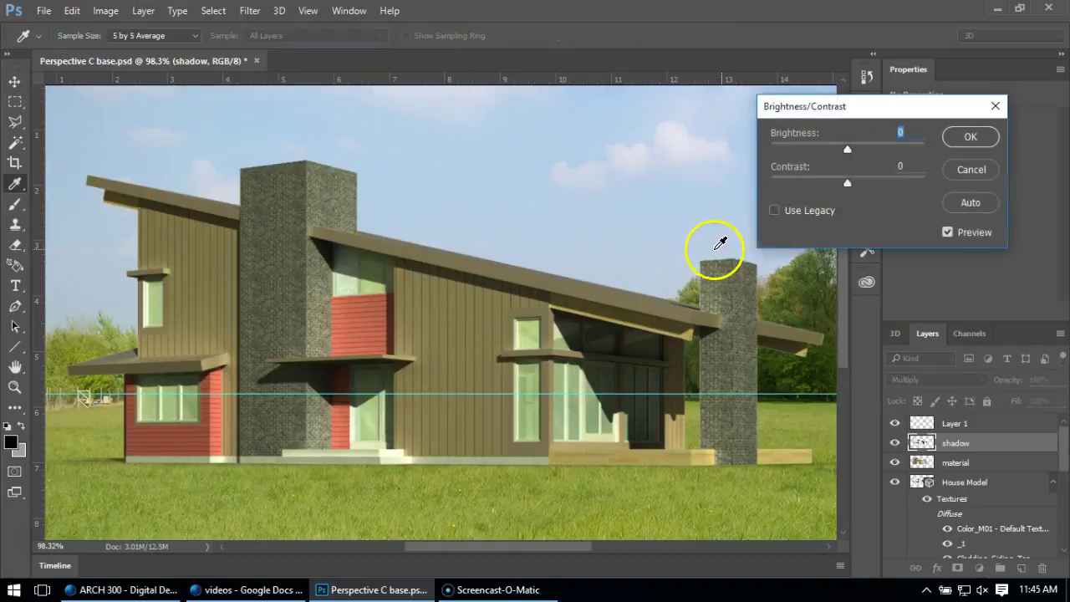
left_click_drag(845, 147, 916, 185)
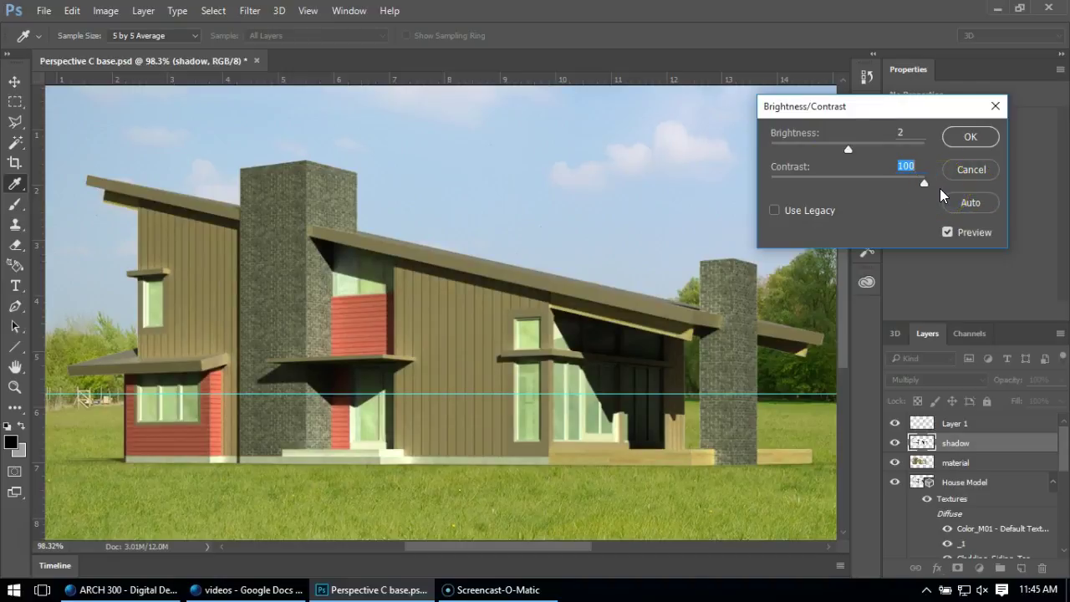
left_click(971, 137)
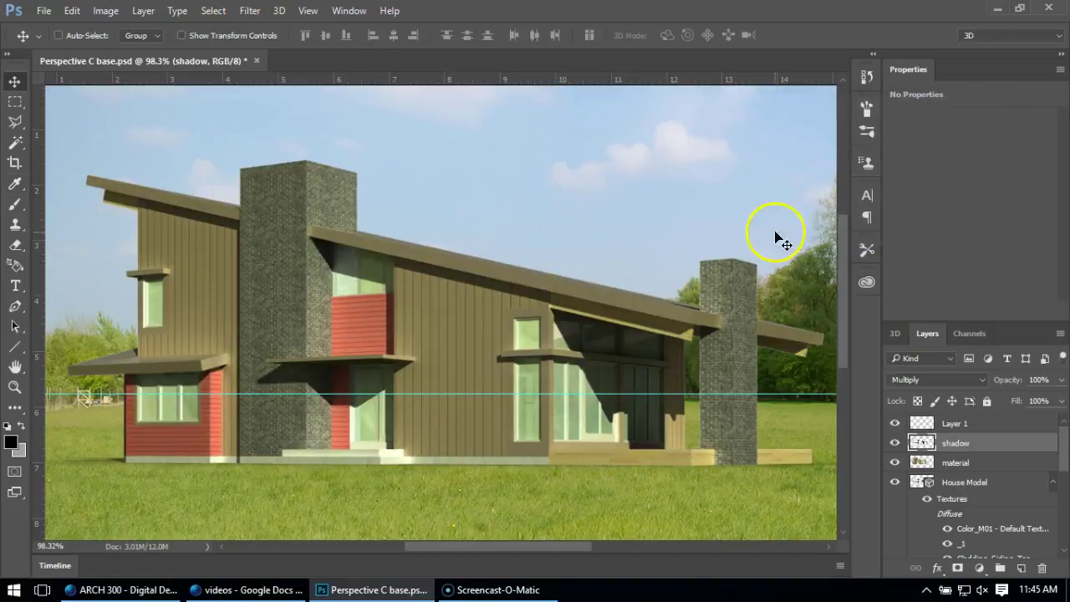
scroll(473, 269, "down", 3)
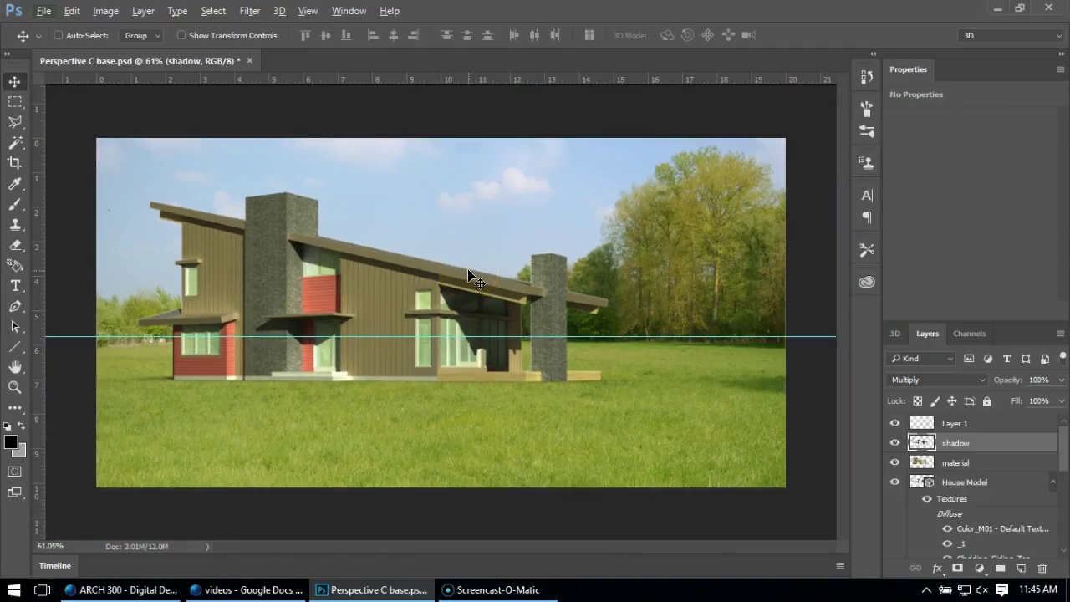
mouse_move(657, 296)
left_mouse_down()
mouse_move(597, 353)
mouse_move(578, 345)
left_mouse_up()
left_click(642, 403)
mouse_move(642, 404)
left_mouse_down()
mouse_move(717, 384)
mouse_move(755, 389)
mouse_move(674, 399)
left_mouse_up()
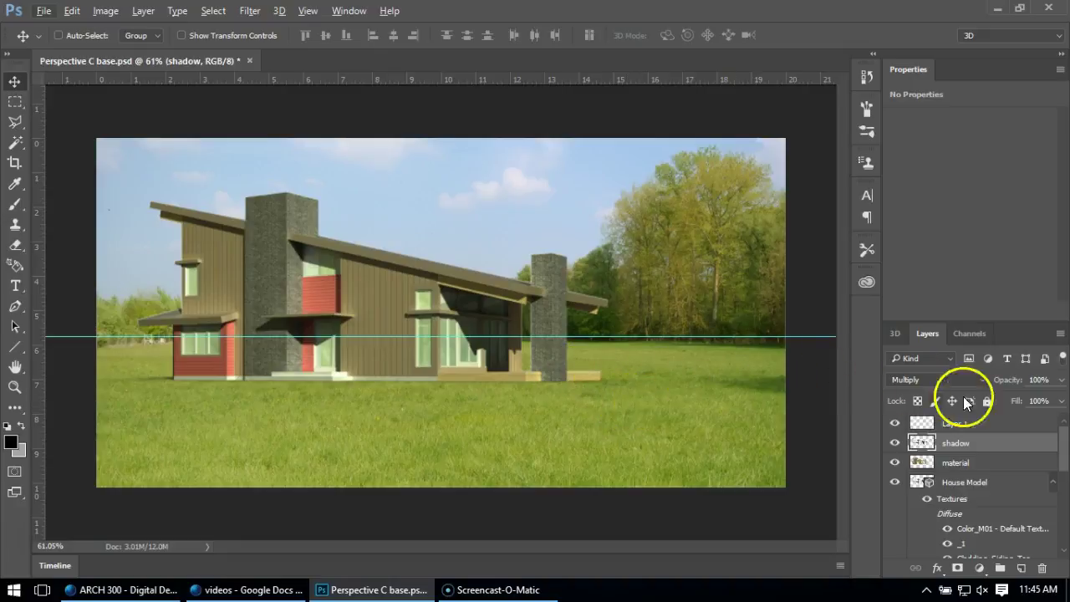
- Drag the shadow layer's Opacity slider down to 82%
left_click(1061, 379)
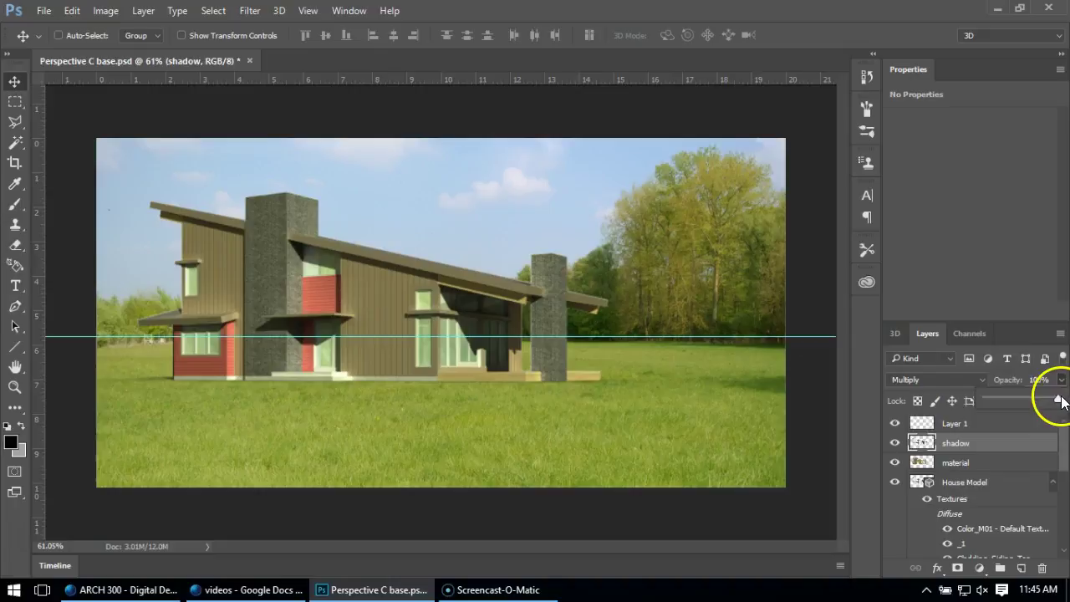
left_click_drag(1060, 400, 1046, 407)
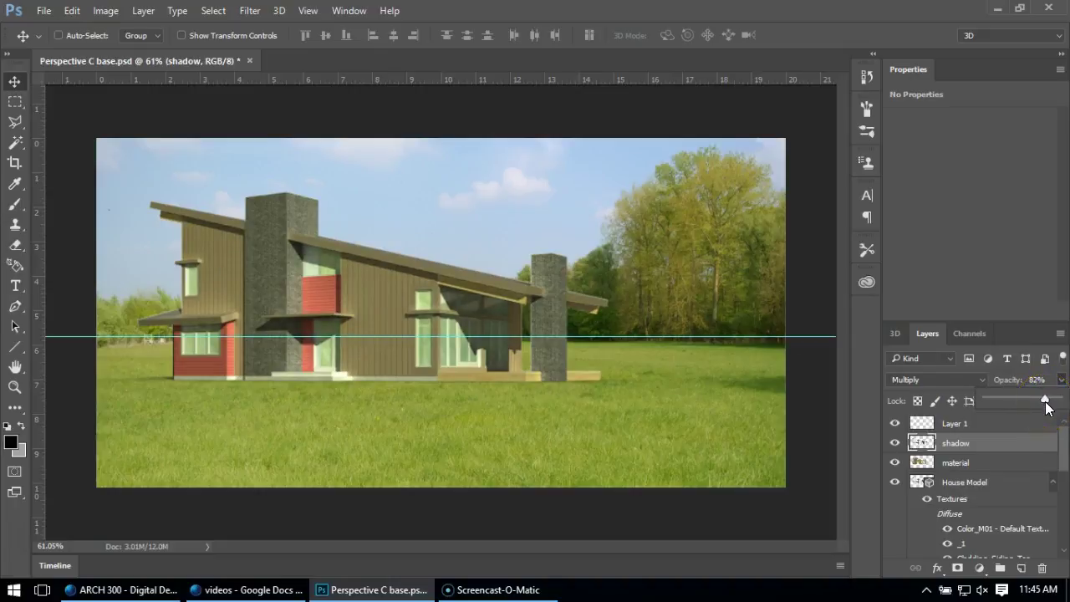
left_click(740, 521)
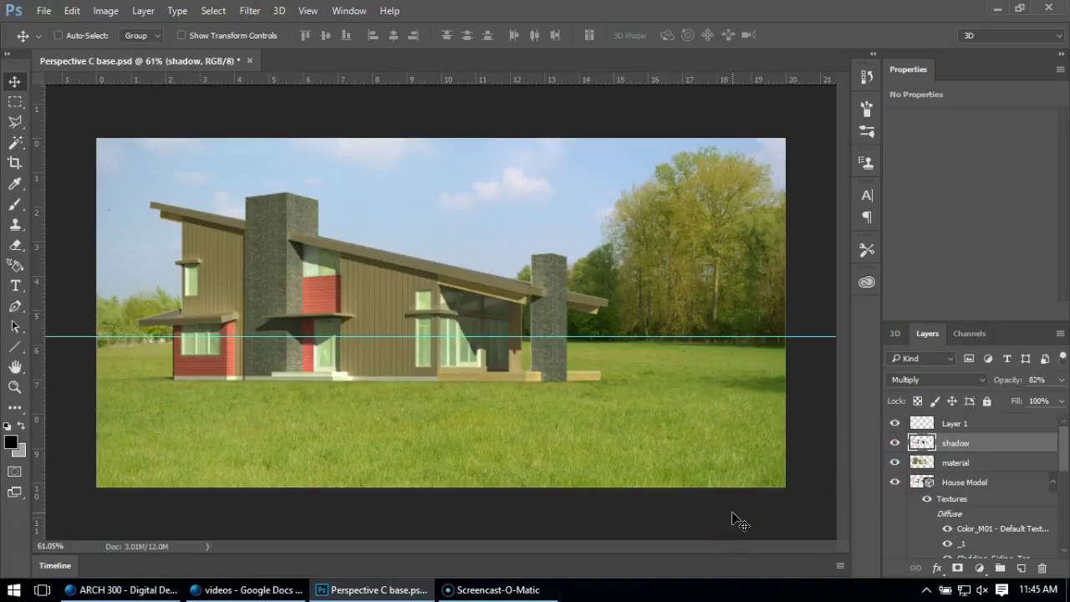